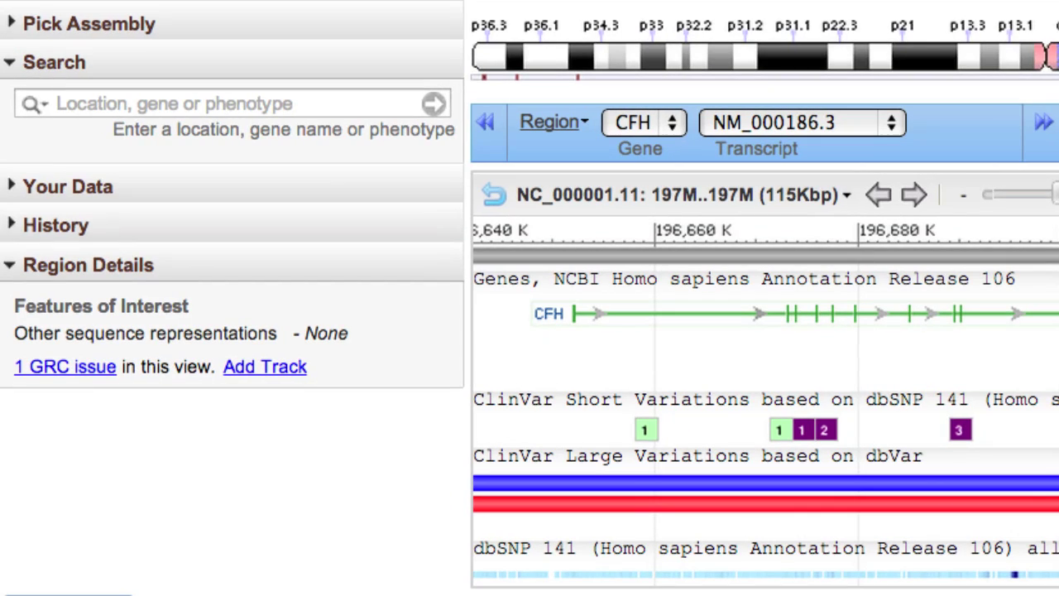
- Keep GRCh38 Annotation Release 106 as the assembly and show the example queries, such as PTEN and rs9677798
left_click(11, 24)
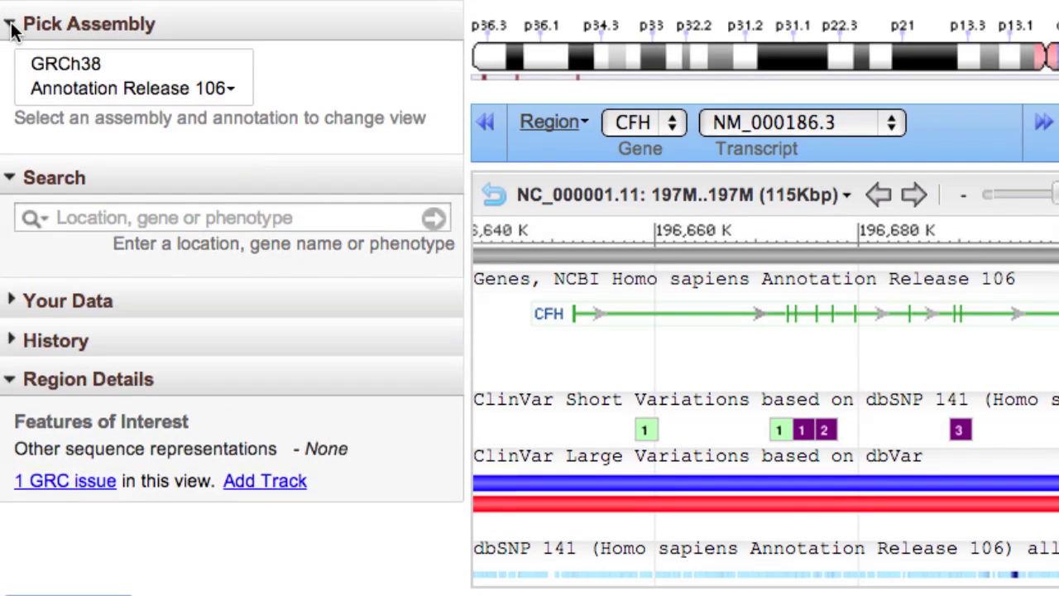
left_click(234, 93)
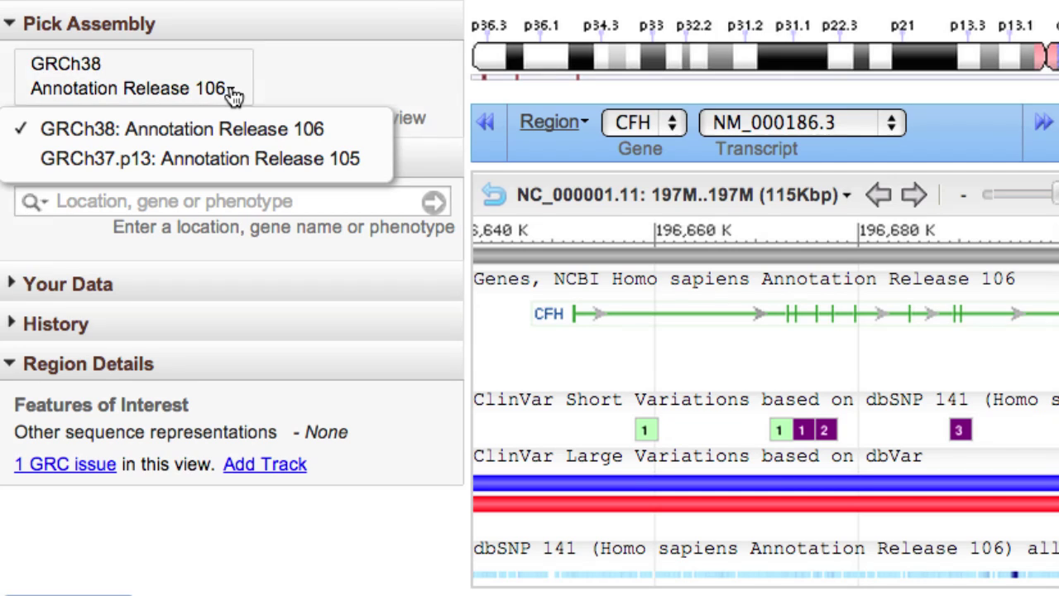
left_click(235, 94)
left_click(11, 24)
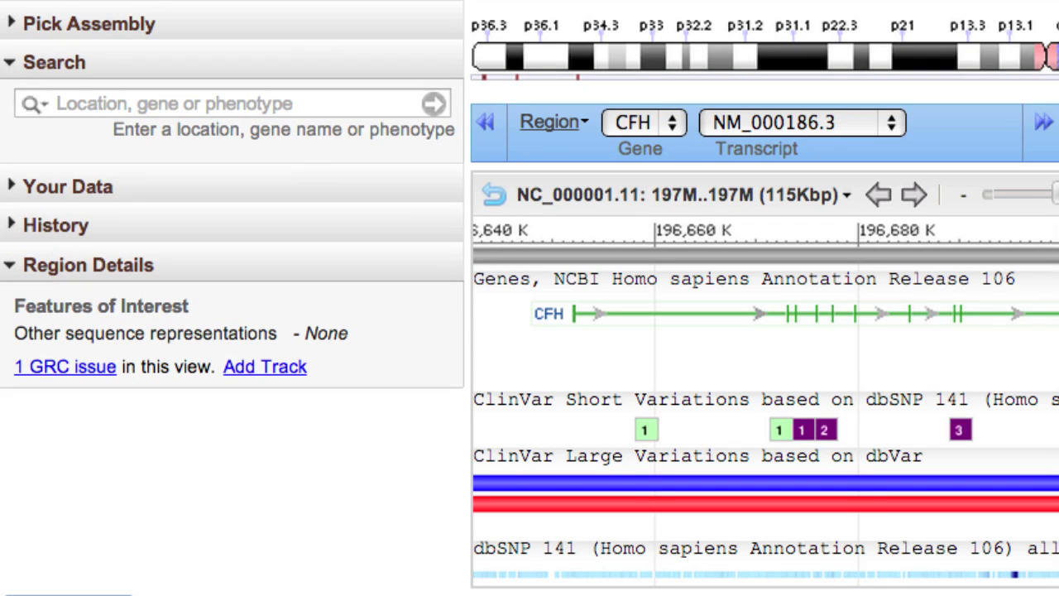
scroll(390, 12, "down", 1)
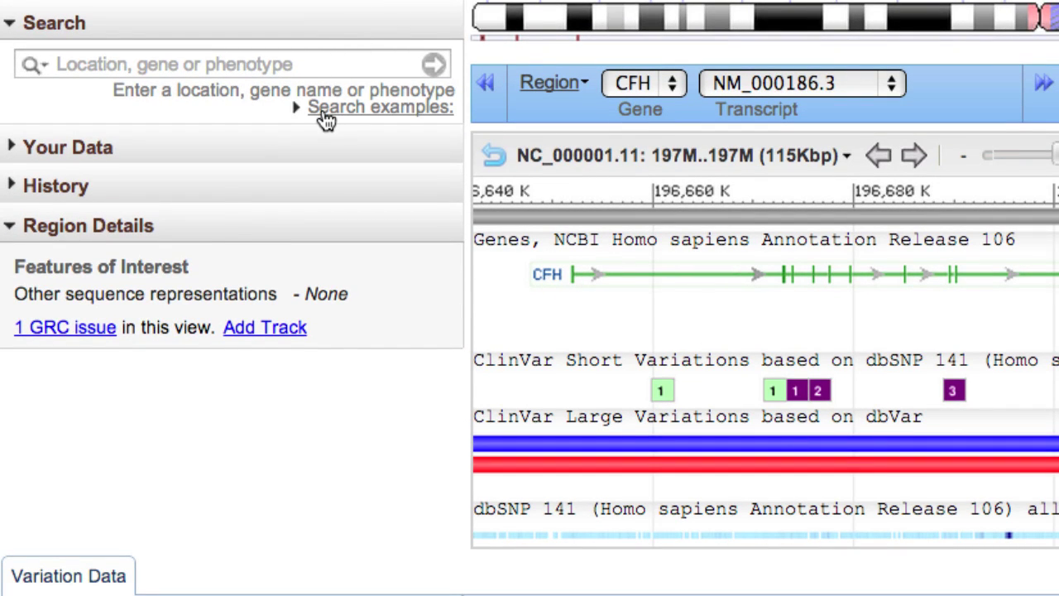
left_click(325, 115)
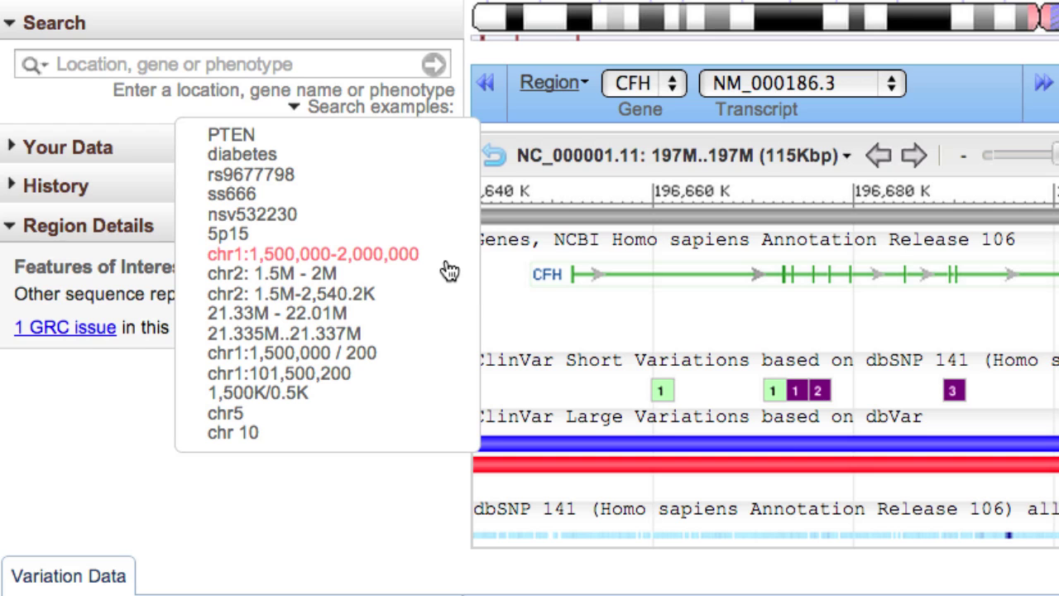
- Search for brca1 and open the BRCA1 gene result on chromosome 17 (NC_000017.11)
left_click(309, 66)
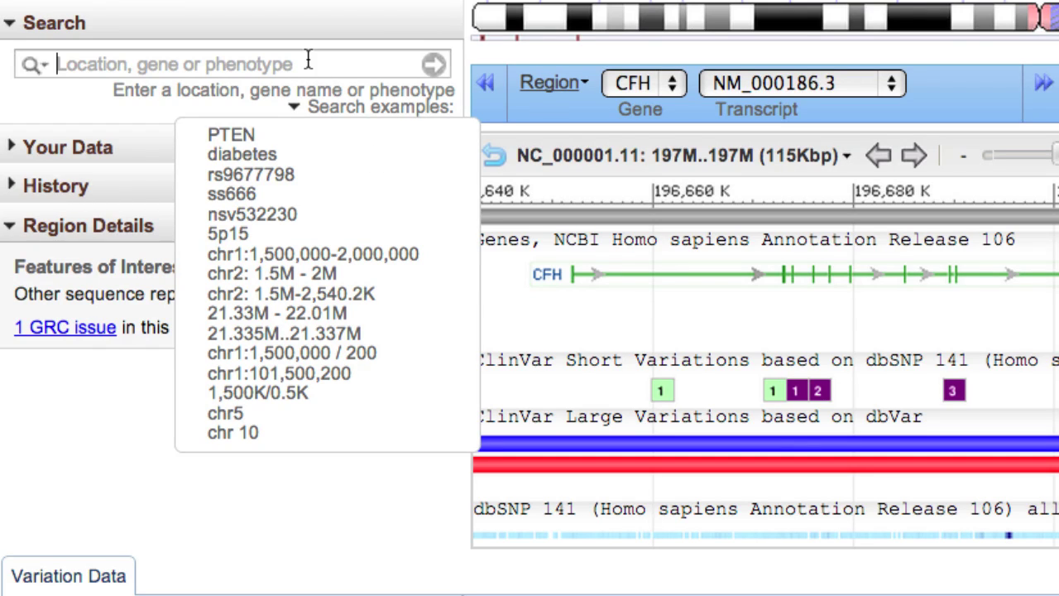
type("brca1")
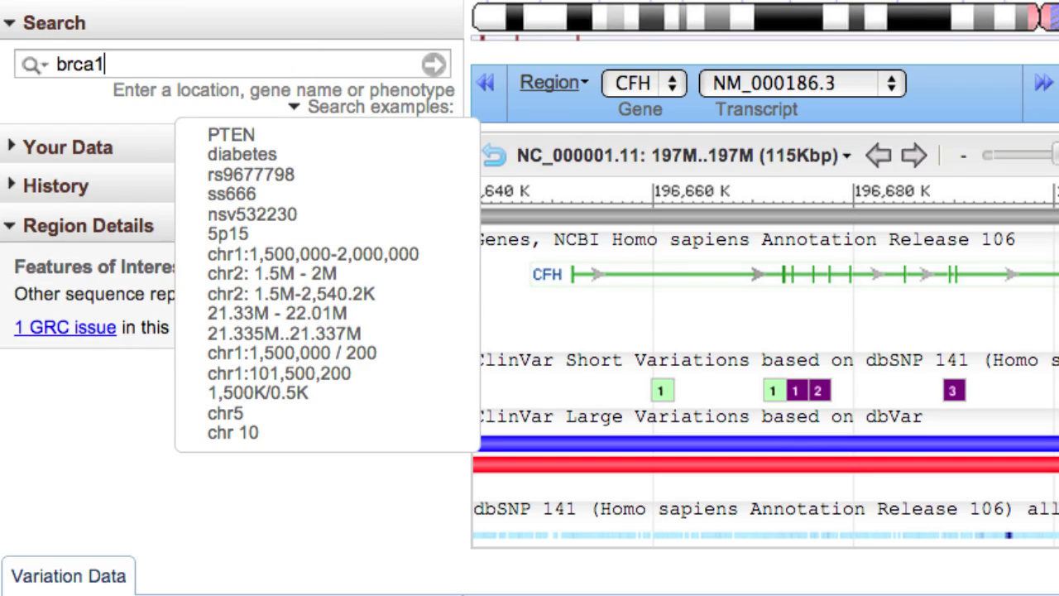
left_click(431, 63)
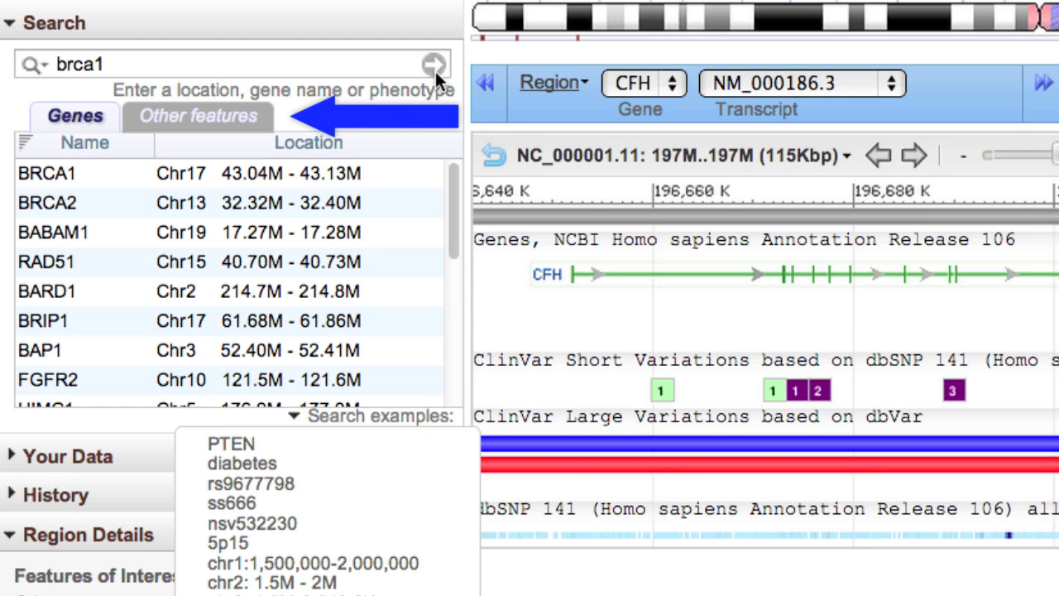
mouse_move(373, 166)
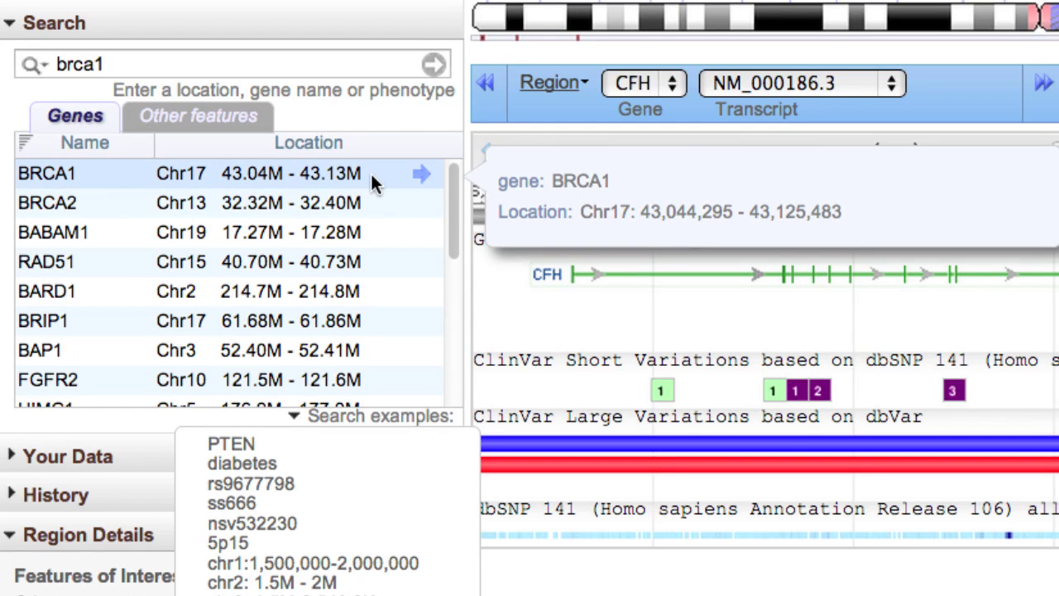
left_click(423, 176)
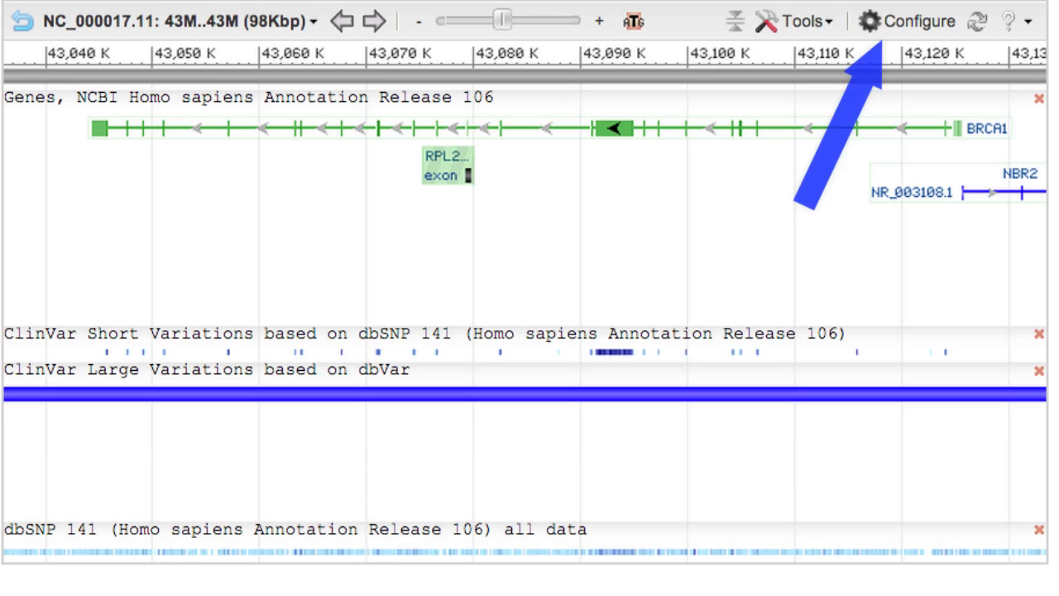
- Drag the dbSNP 141 track above the Genes track in the 98 Kbp BRCA1 view
left_click(521, 22)
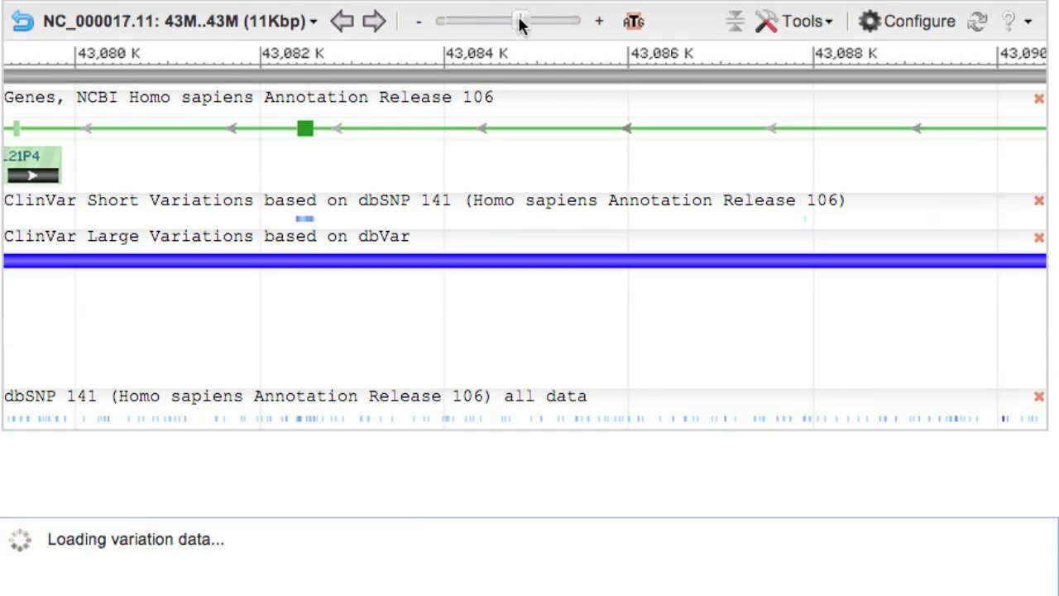
left_click(503, 23)
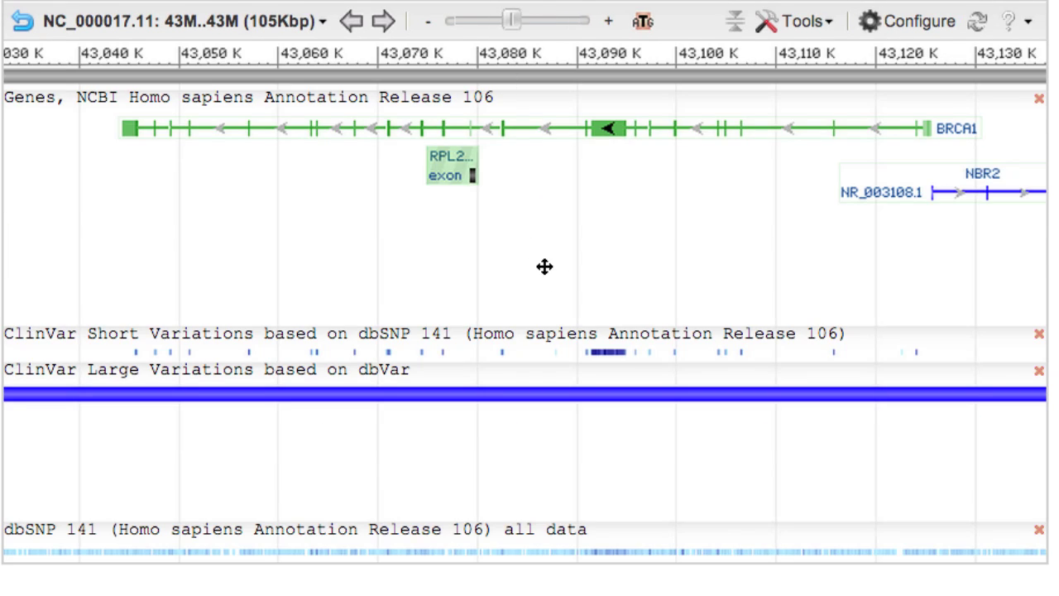
left_click_drag(544, 266, 481, 254)
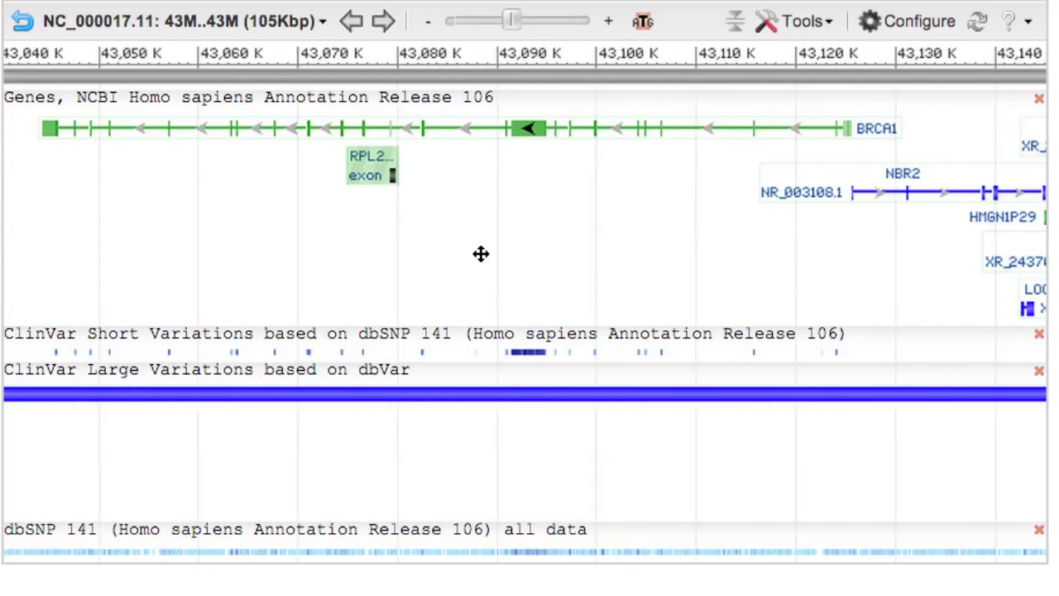
left_click_drag(57, 531, 78, 99)
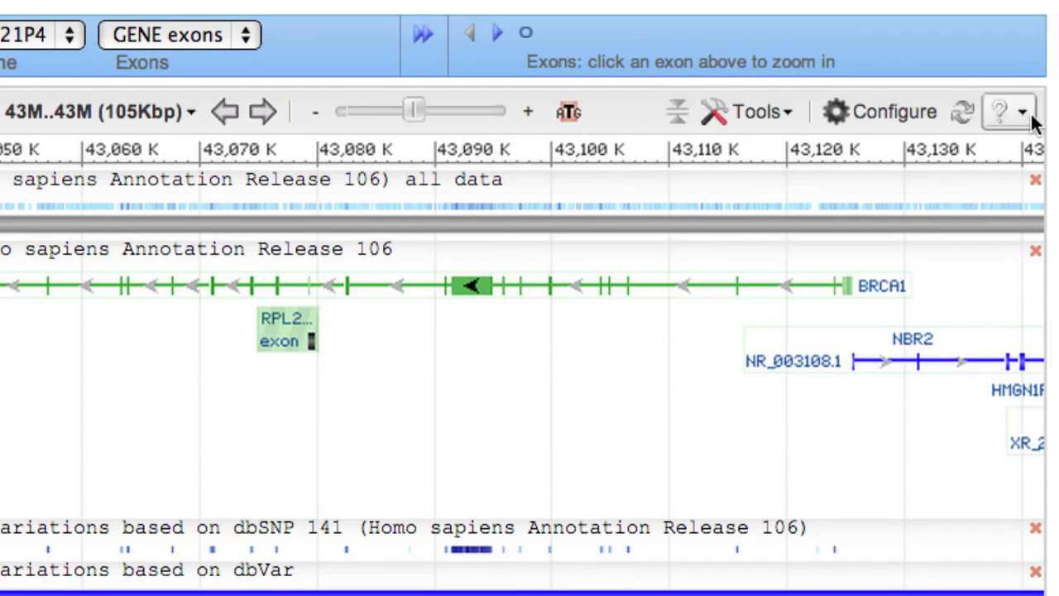
left_click(1025, 113)
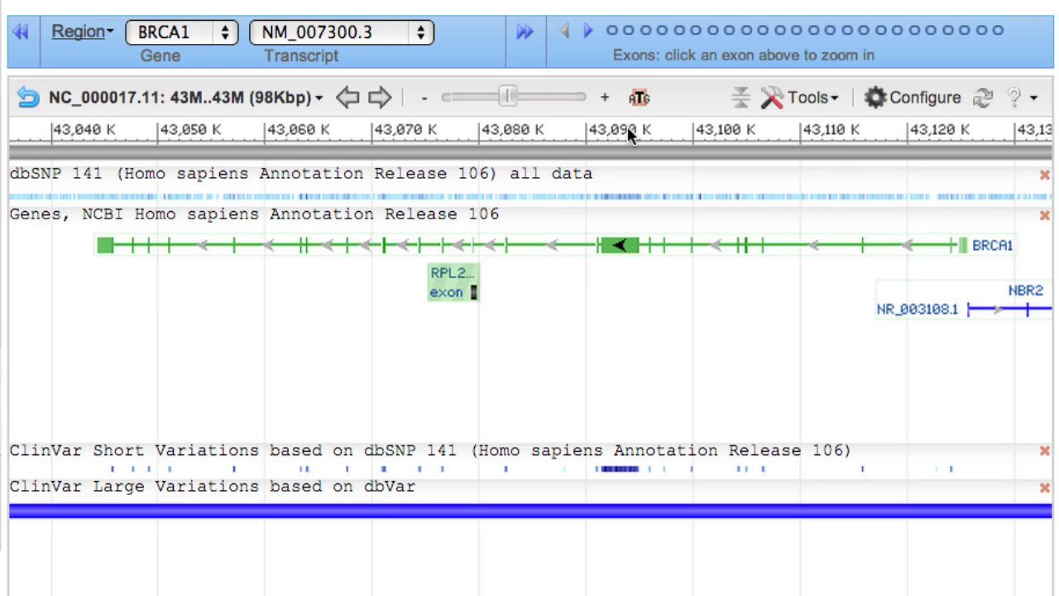
- Apply 'Go to gene only (no pad)' so the 82 Kbp view fits BRCA1, keeping BRCA1 selected
left_click(93, 37)
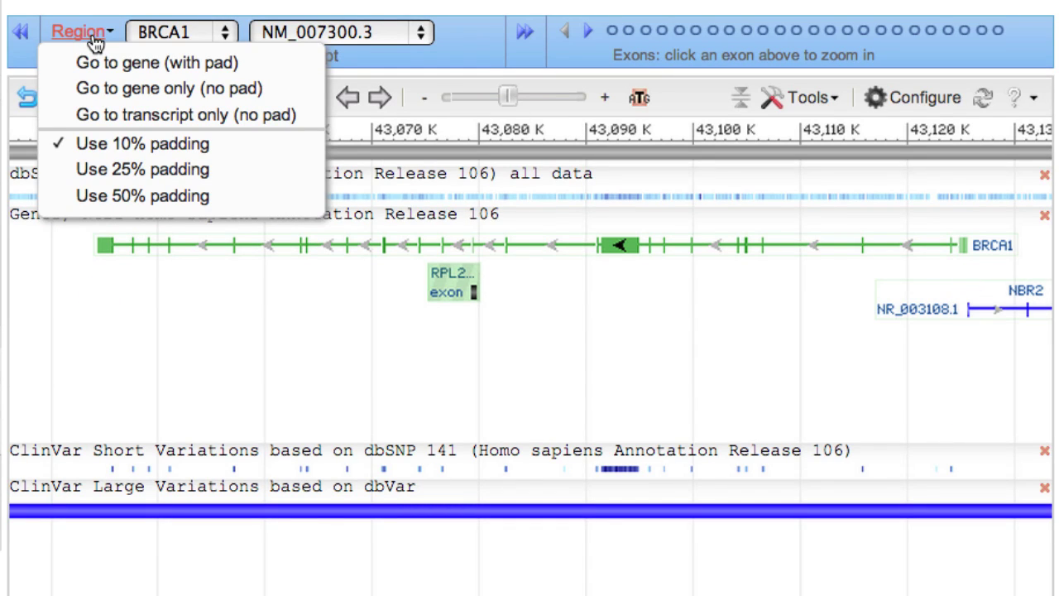
left_click(96, 89)
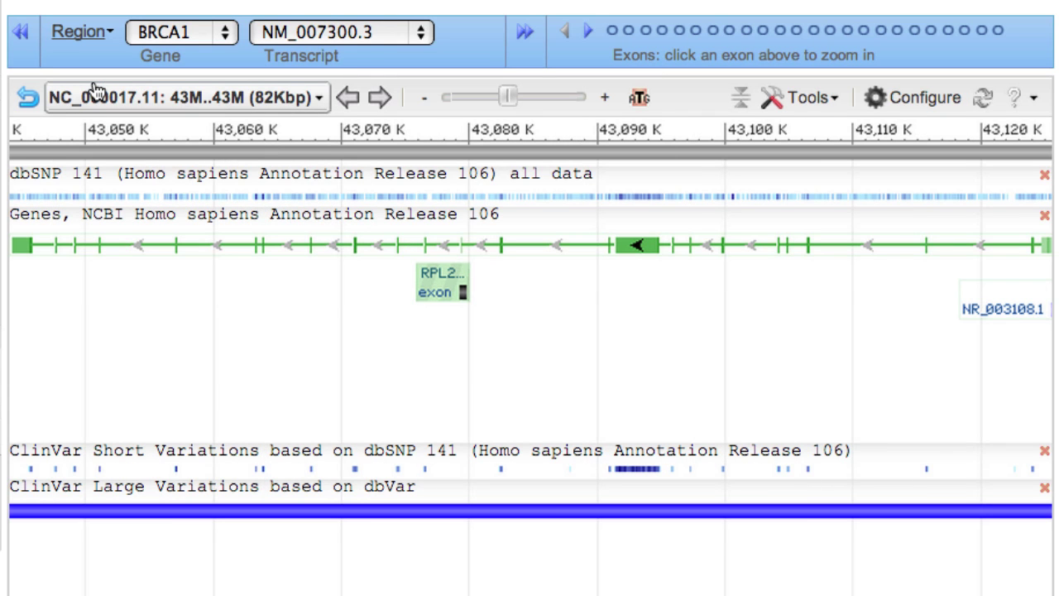
left_click(217, 39)
left_click(213, 33)
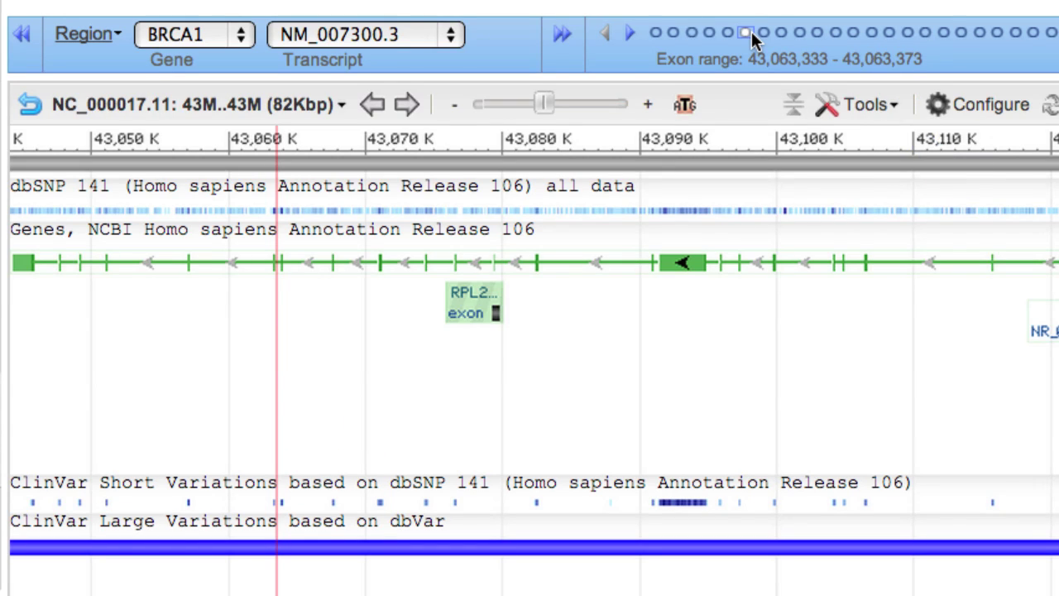
- Zoom to the 31 bp sequence near 43,071,080, showing variants rs144588397, rs70953660 and rs1799966
left_click(800, 34)
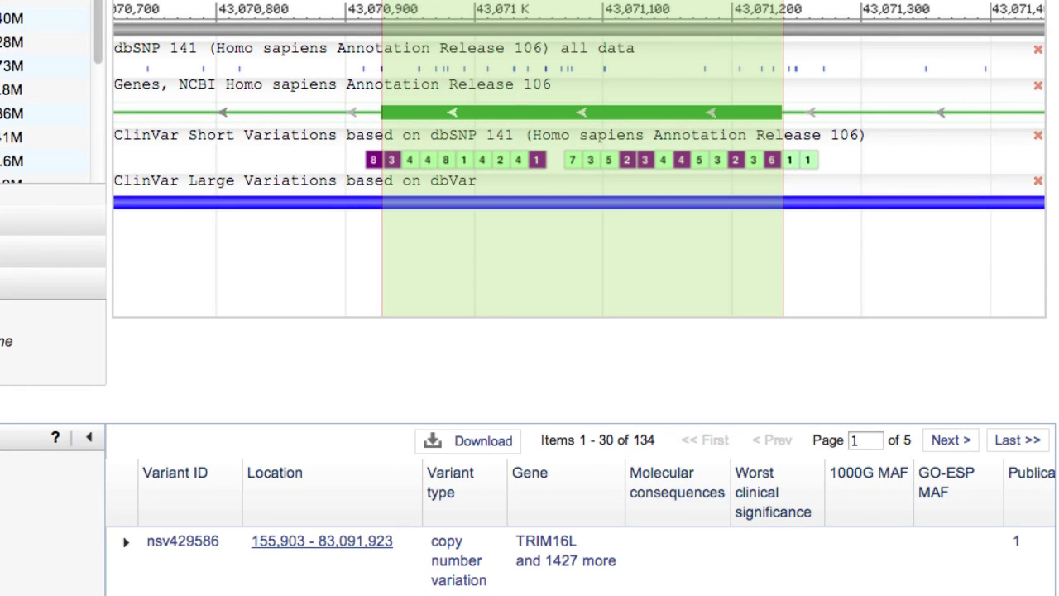
left_click(680, 164)
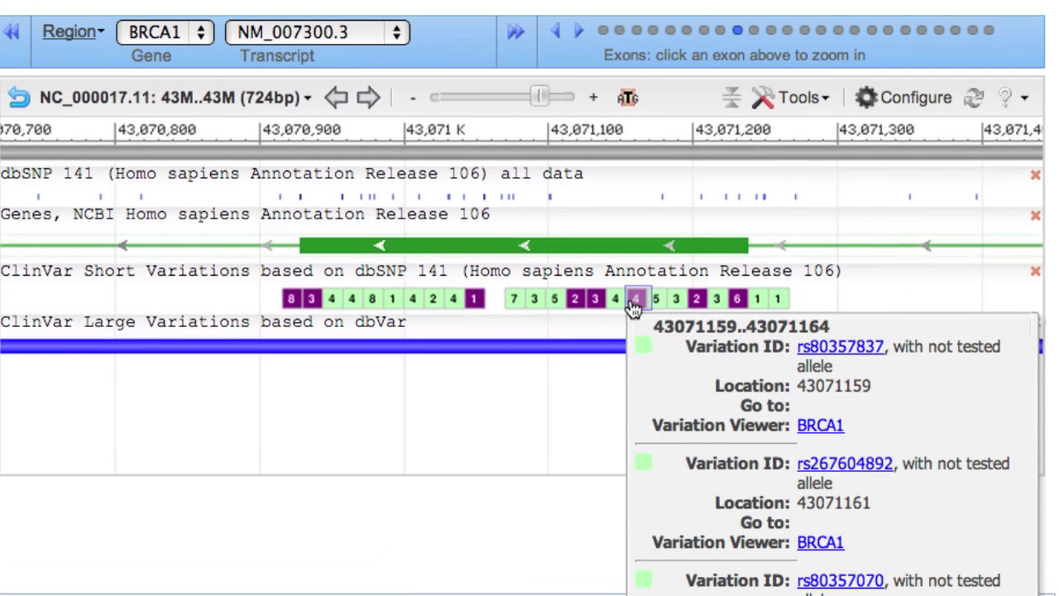
left_click_drag(536, 101, 565, 101)
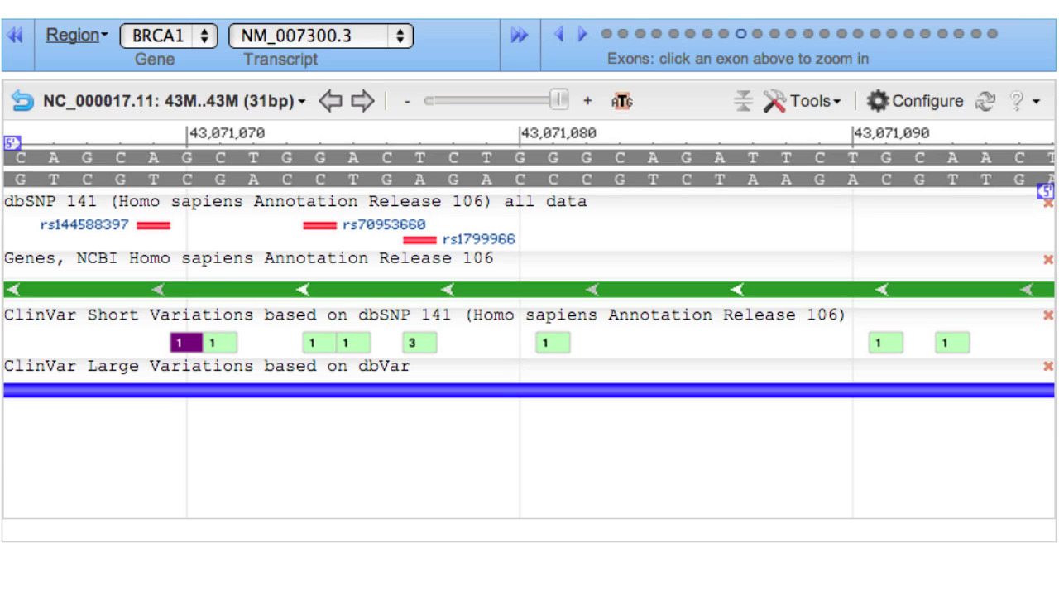
left_click(418, 172)
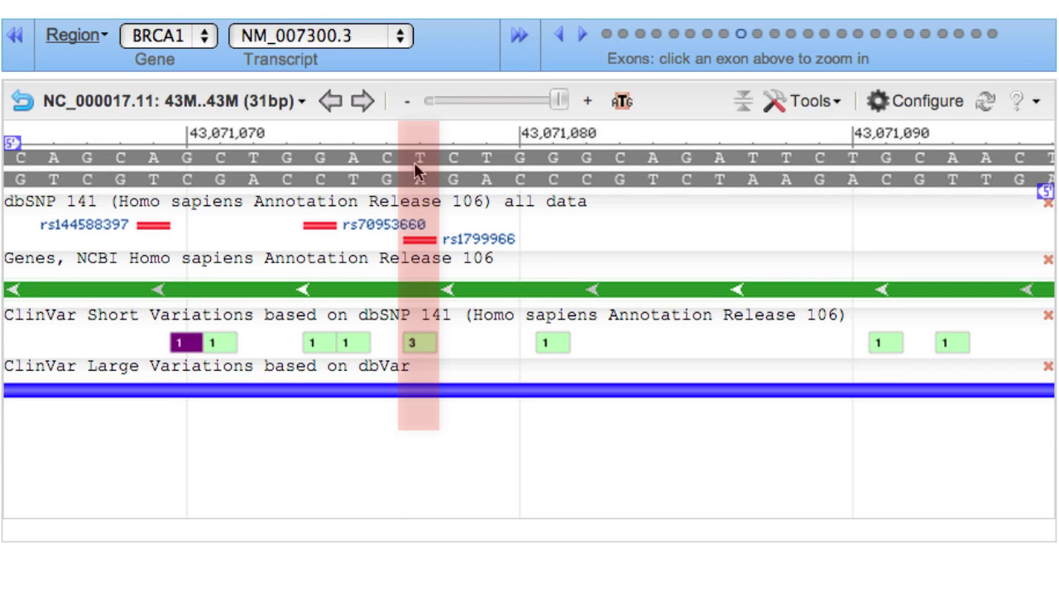
left_click(418, 173)
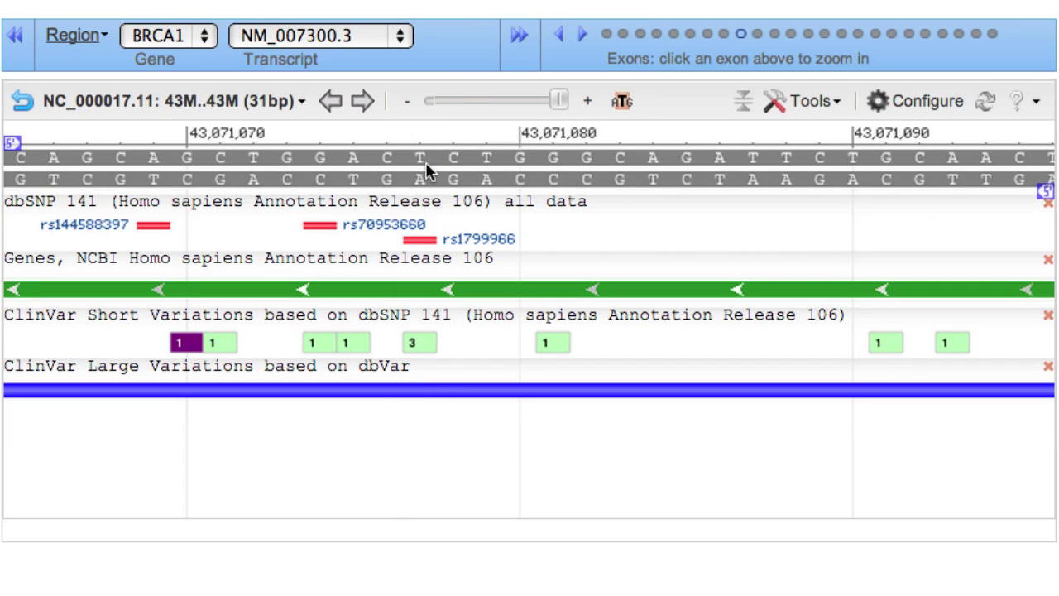
- Add a black Marker 1 at sequence position 43071081 and review its options
right_click(553, 165)
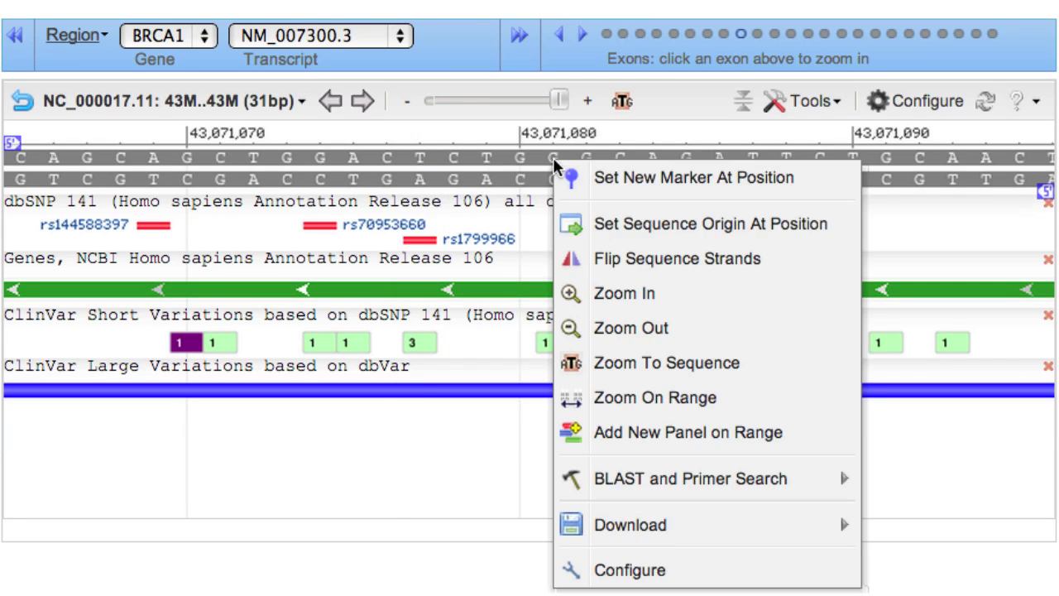
left_click(616, 185)
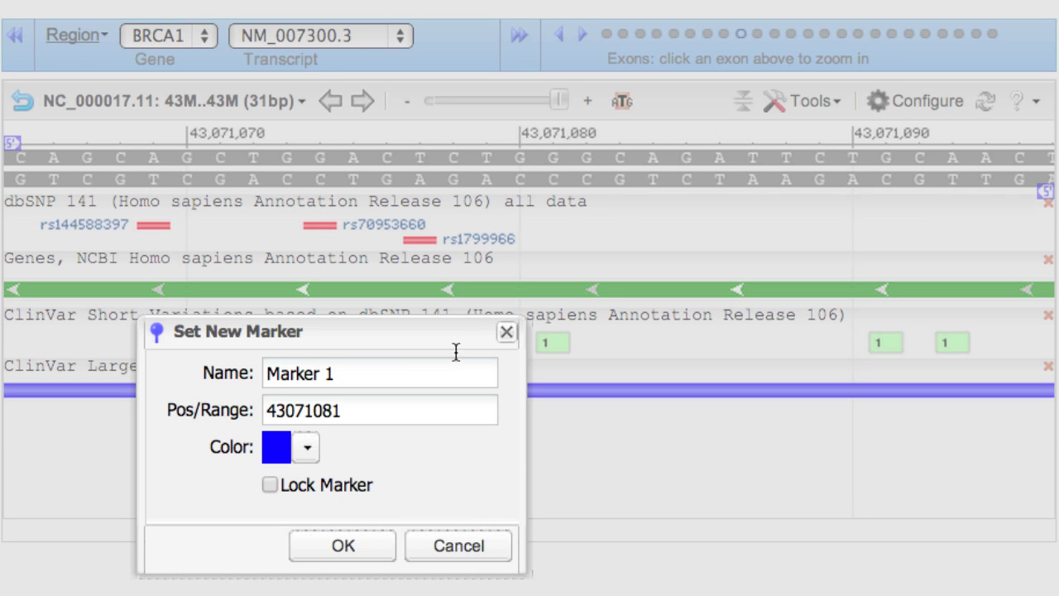
left_click(308, 449)
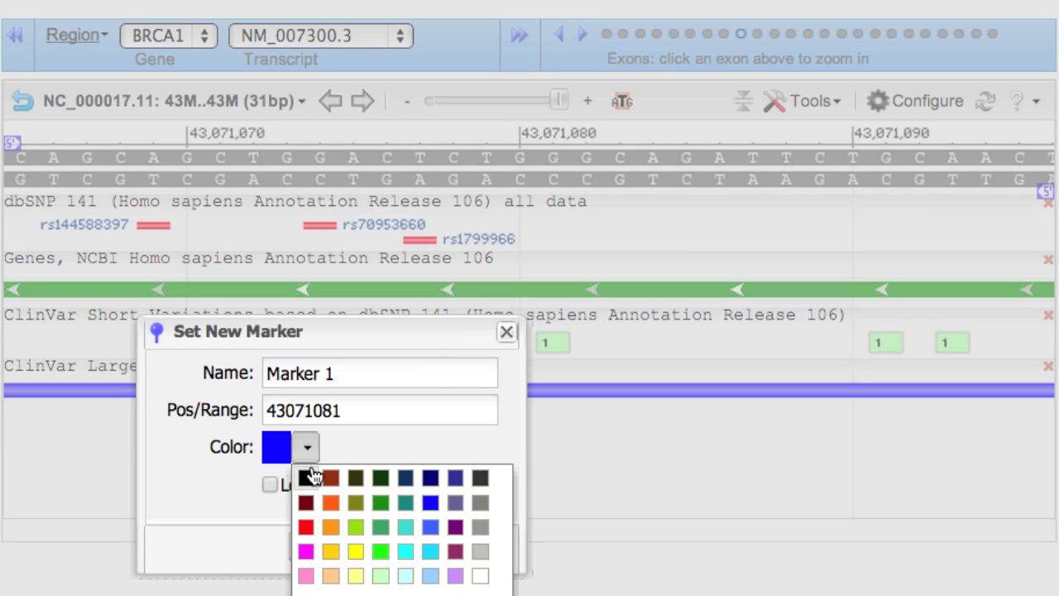
left_click(308, 477)
left_click(323, 548)
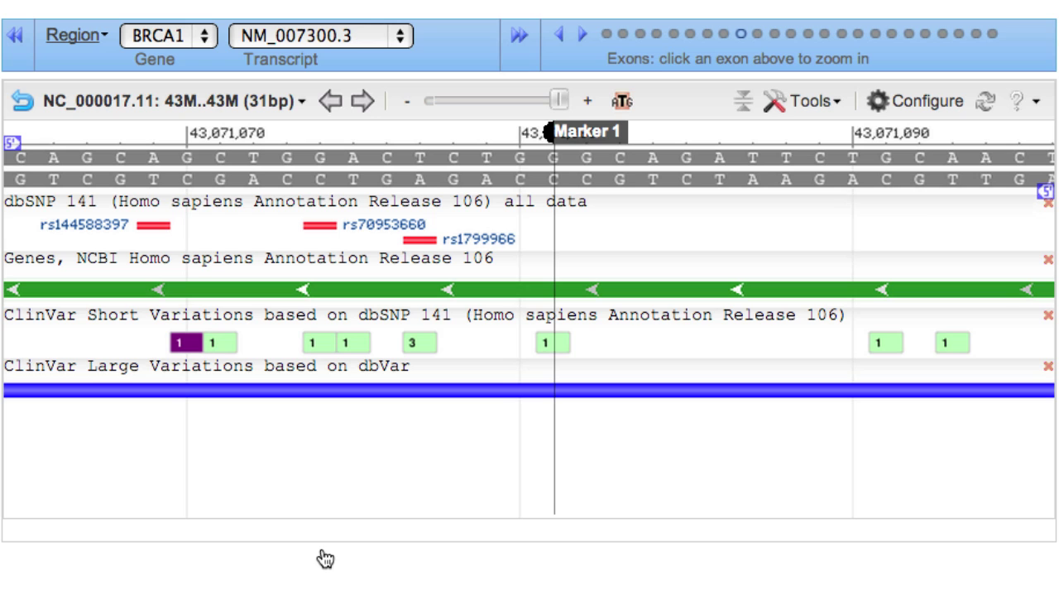
left_click(589, 132)
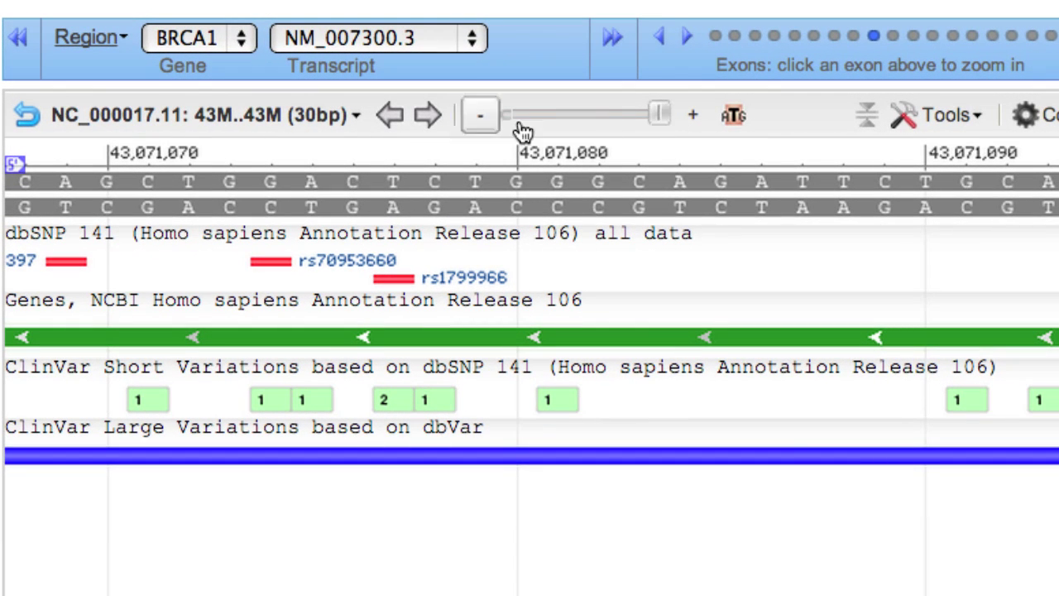
- Show BRCA1 with no padding and inspect the nsv531185 row among the 1,699 listed variants
left_click(101, 43)
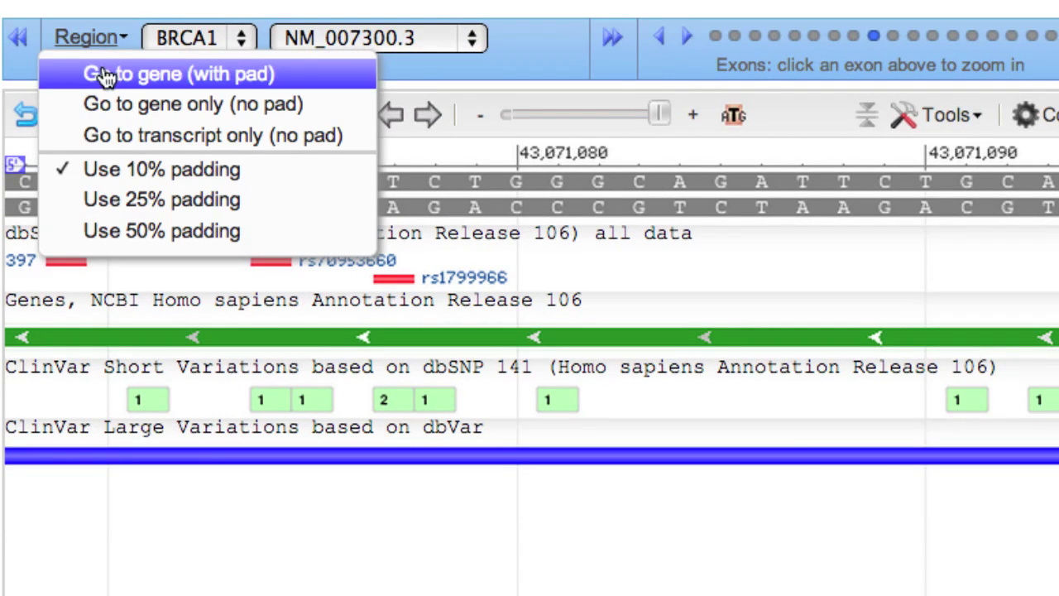
left_click(129, 106)
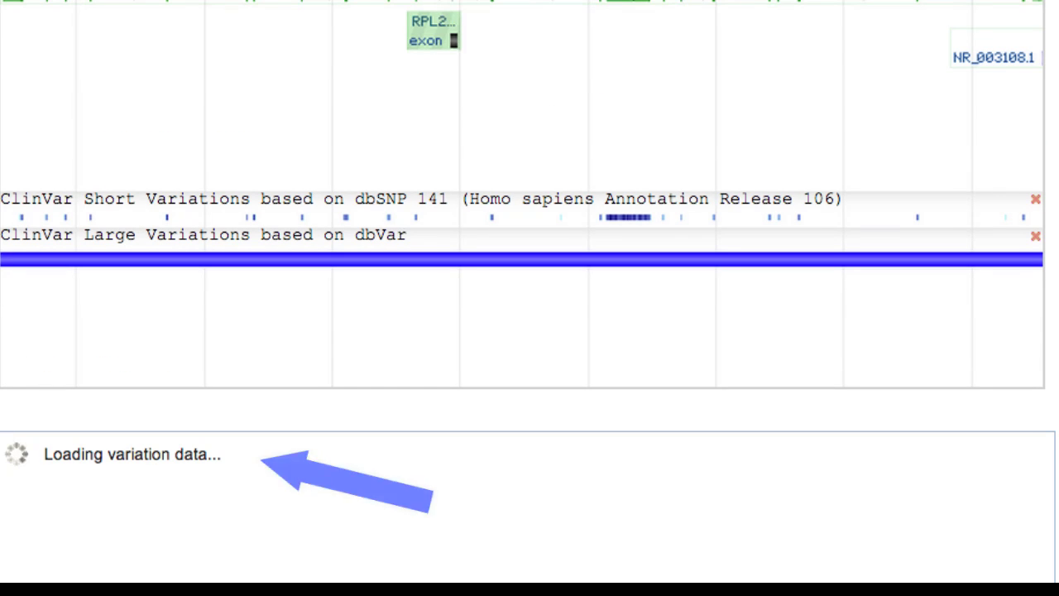
scroll(530, 331, "down", 5)
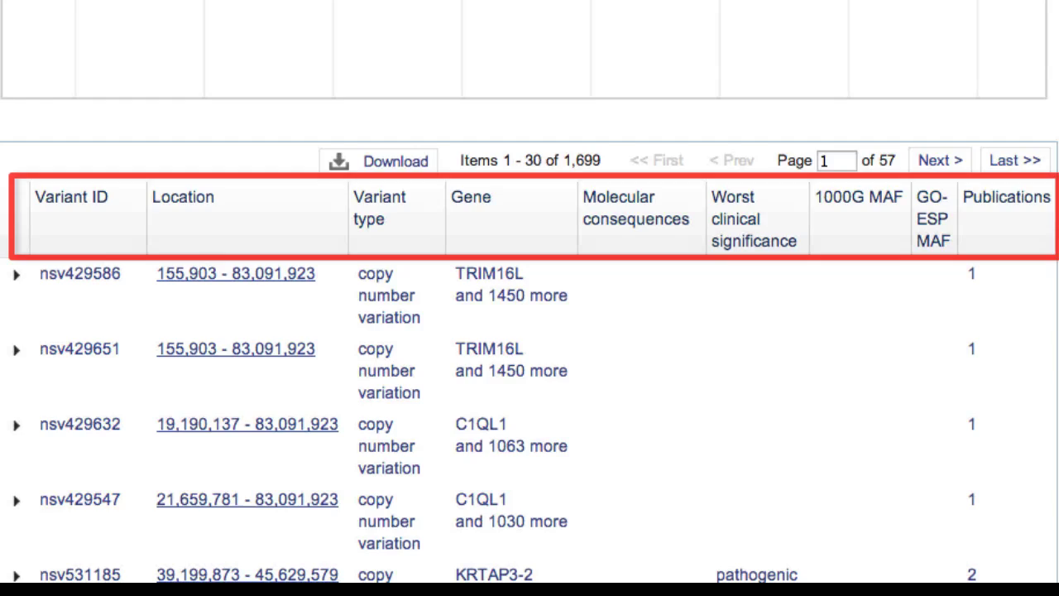
scroll(530, 331, "down", 5)
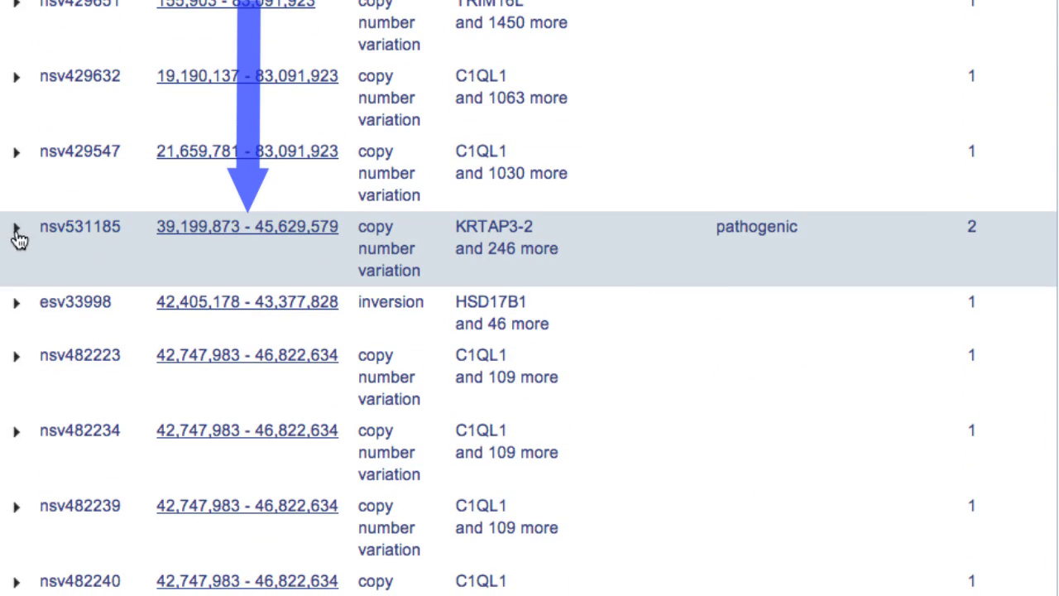
left_click(12, 235)
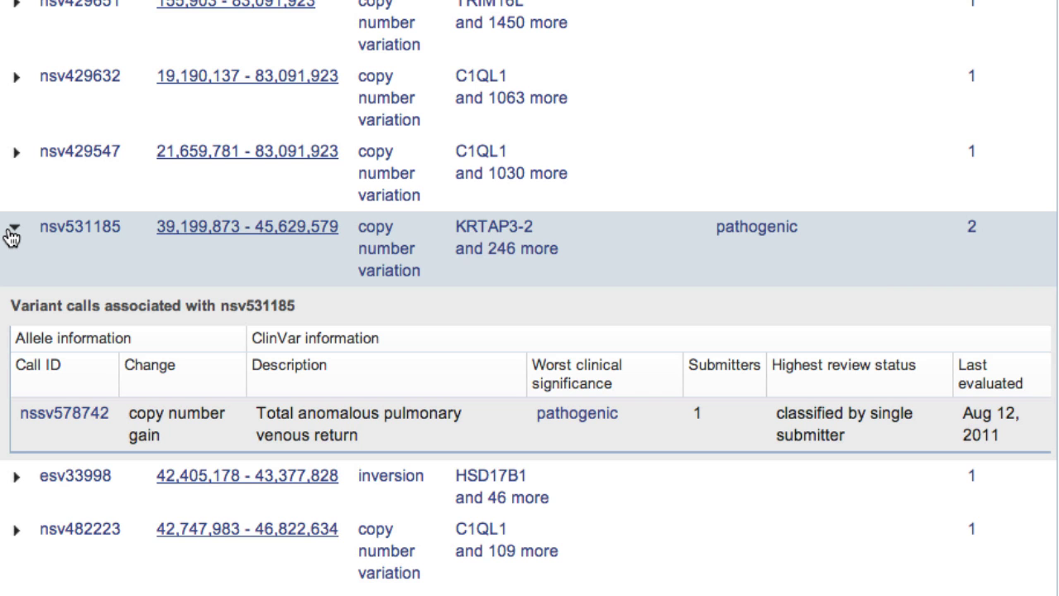
left_click(12, 234)
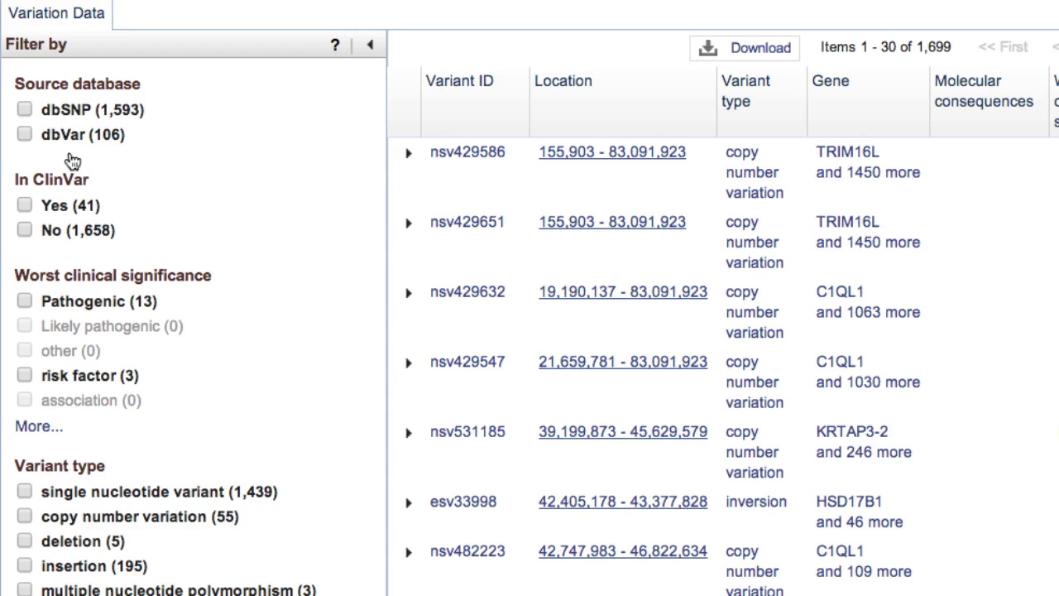
- Tick the dbSNP and dbVar source filters plus the Pathogenic clinical-significance filter
left_click(26, 108)
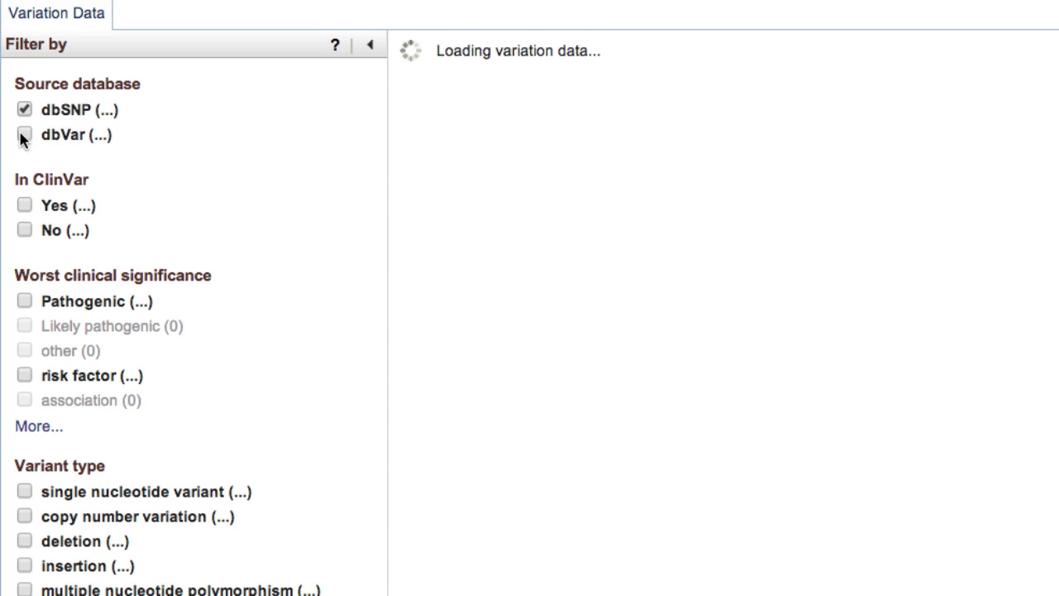
left_click(24, 134)
left_click(26, 301)
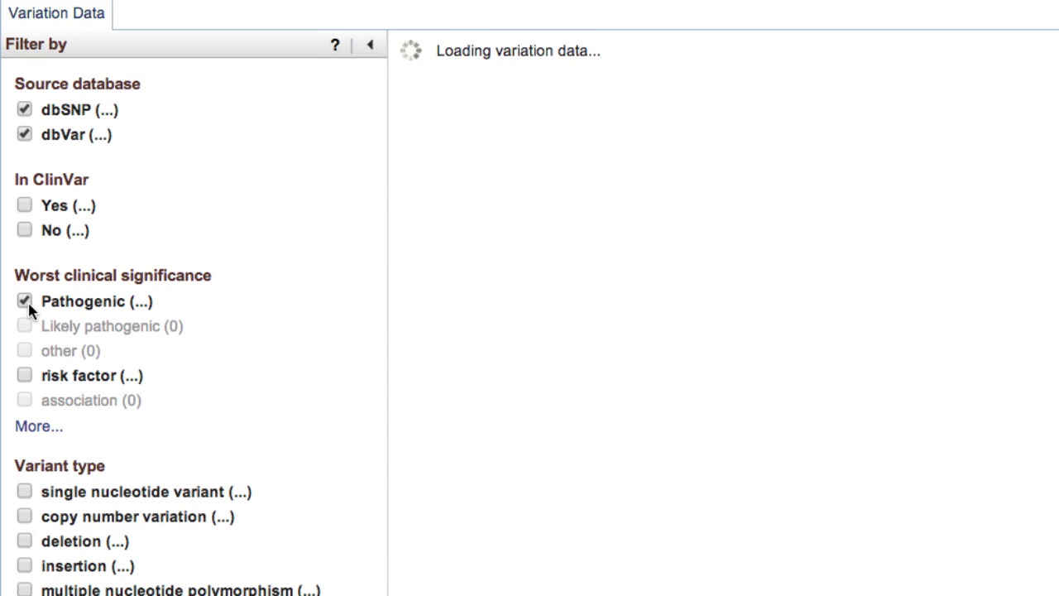